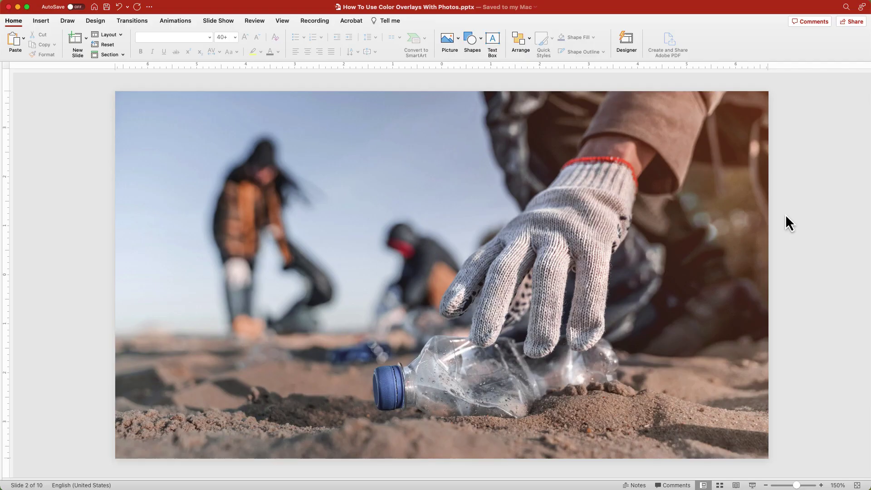
# - Draw a rectangle over the left side of slide 2's beach photo, filled dark navy with no outline
pyautogui.click(472, 46)
pyautogui.click(517, 69)
pyautogui.moveTo(116, 93); pyautogui.dragTo(365, 459)
pyautogui.click(270, 38)
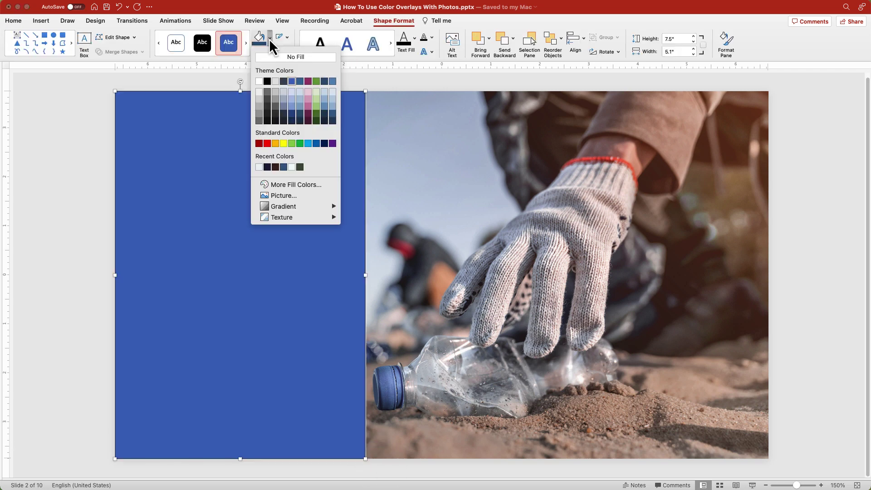
pyautogui.click(324, 82)
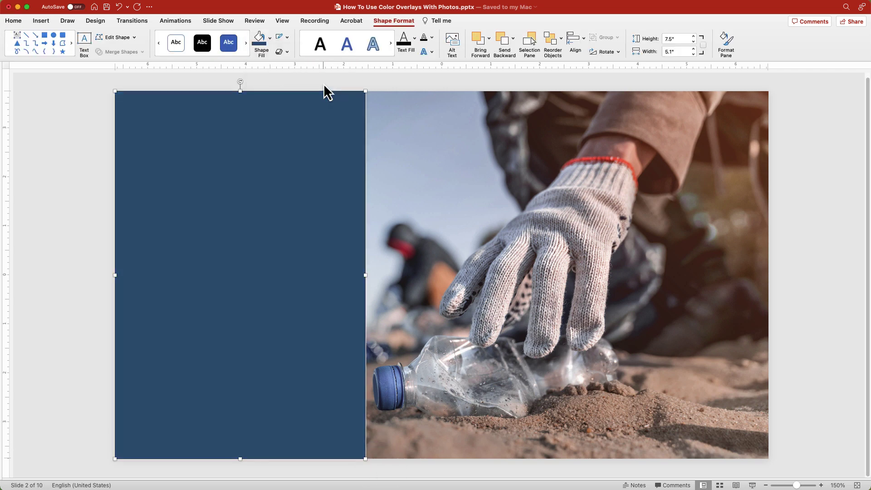
pyautogui.click(287, 36)
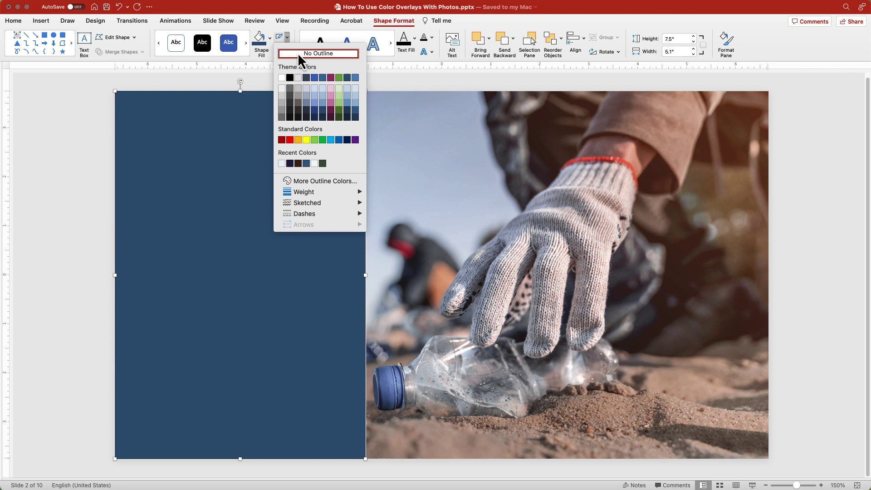
pyautogui.click(298, 53)
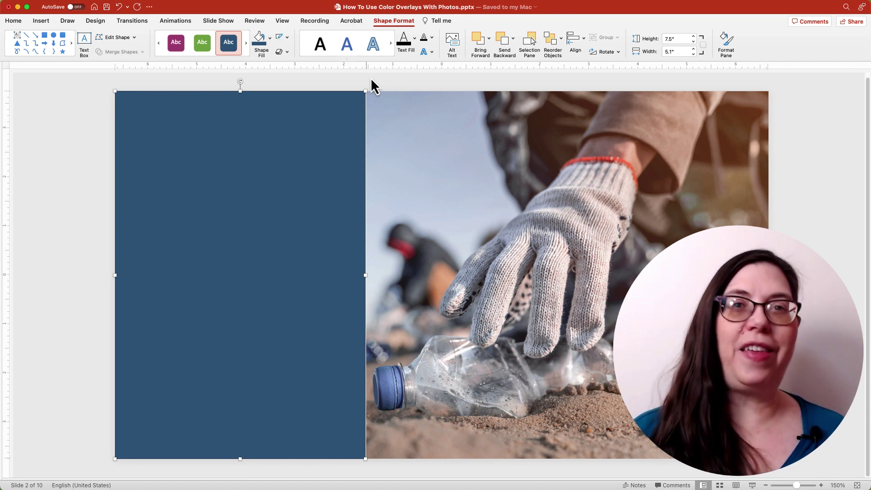
# - Set the navy rectangle's fill transparency to 20% in the Format Shape pane, then deselect it
pyautogui.click(730, 40)
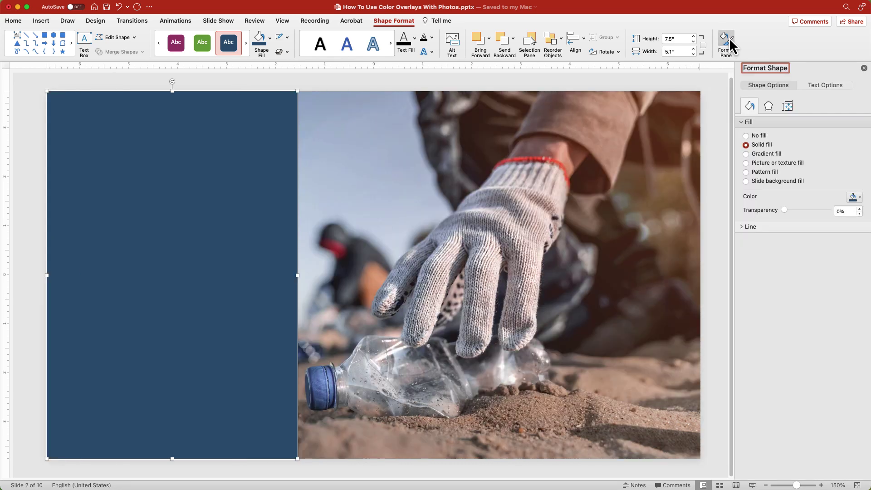
pyautogui.moveTo(785, 211); pyautogui.dragTo(794, 210)
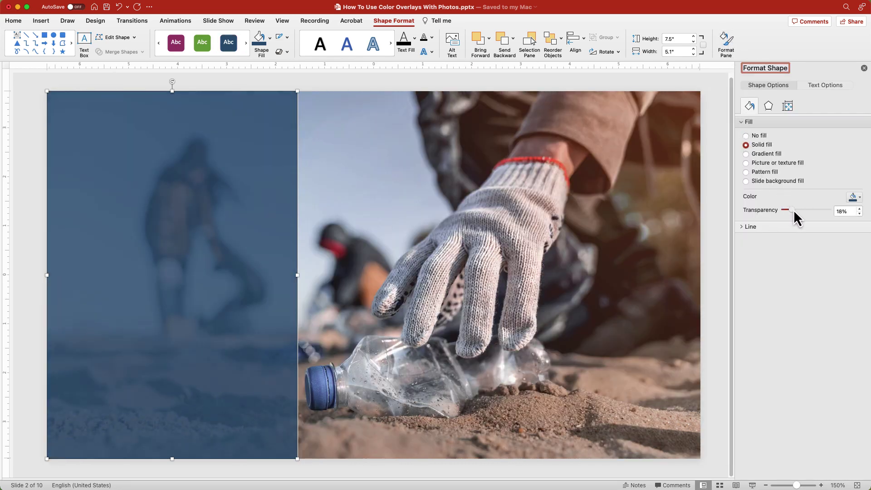
pyautogui.click(859, 214)
pyautogui.click(860, 213)
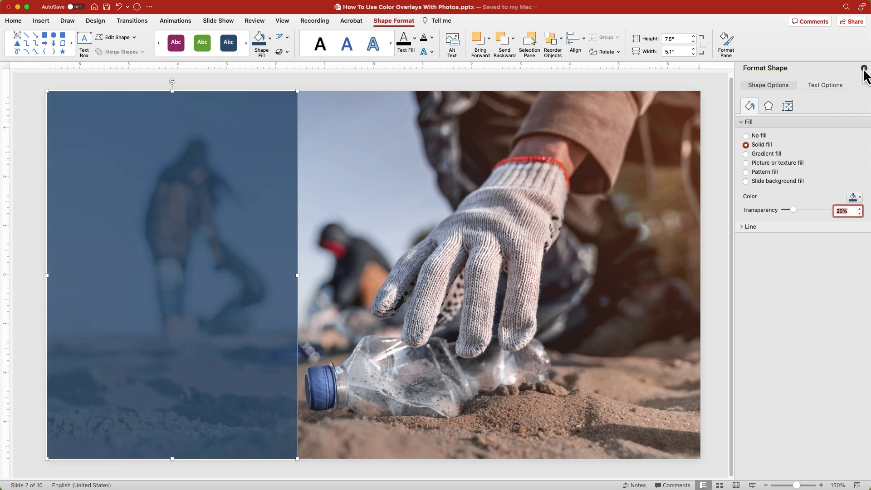
pyautogui.click(864, 68)
pyautogui.click(526, 78)
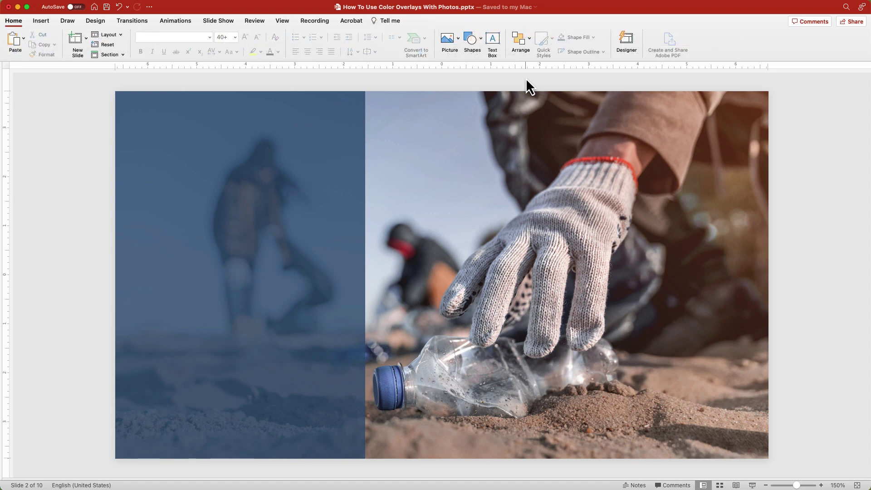
# - Paste the white 'Only 9% gets recycled' text box onto the slide
pyautogui.press('super+v')
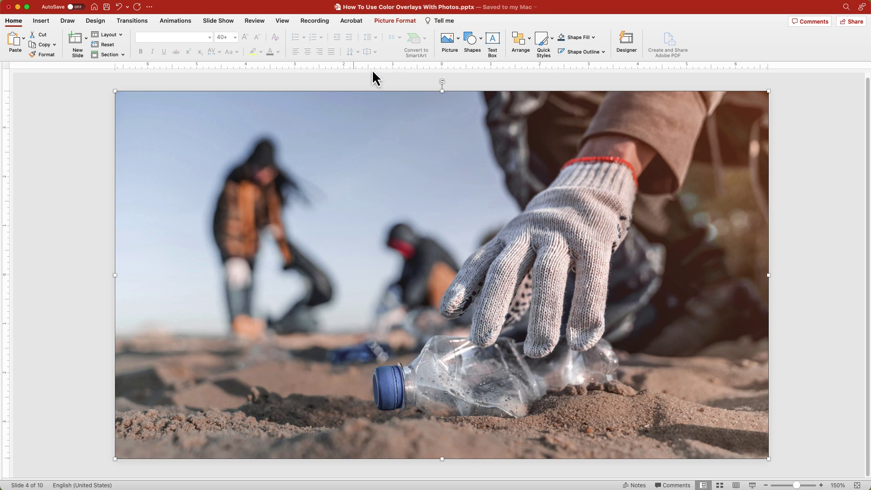
# - Recolor slide 4's beach photo with a light blue-gray Recolor variant, then return to the previous slide
pyautogui.click(391, 22)
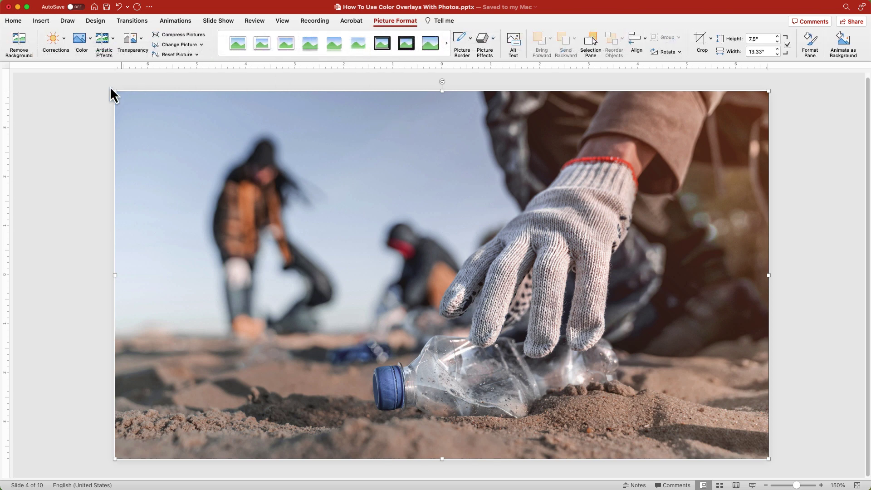
pyautogui.click(89, 37)
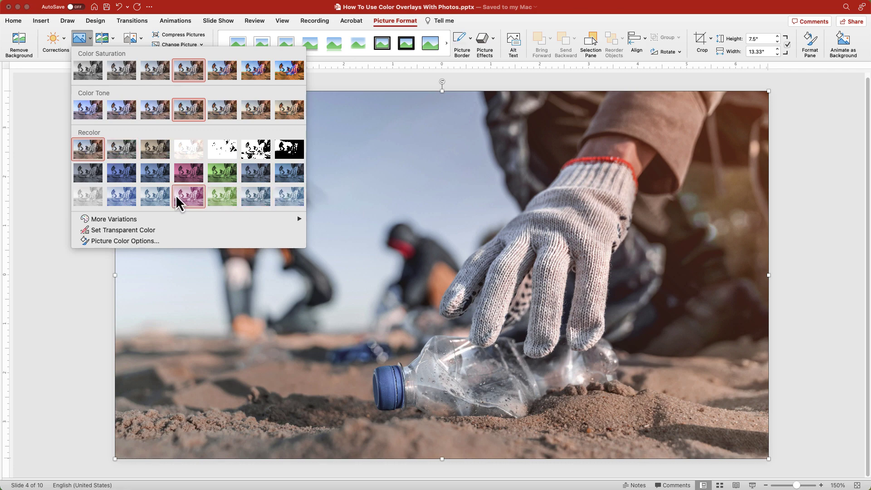
pyautogui.click(258, 199)
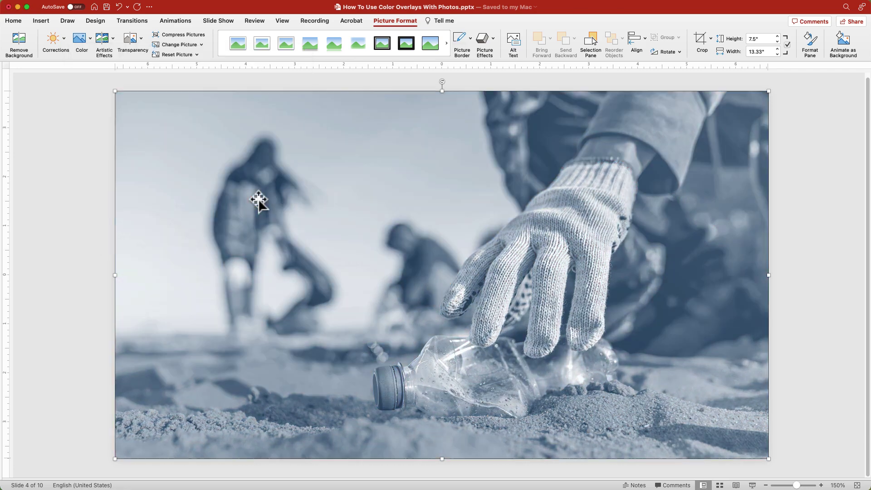
pyautogui.click(354, 88)
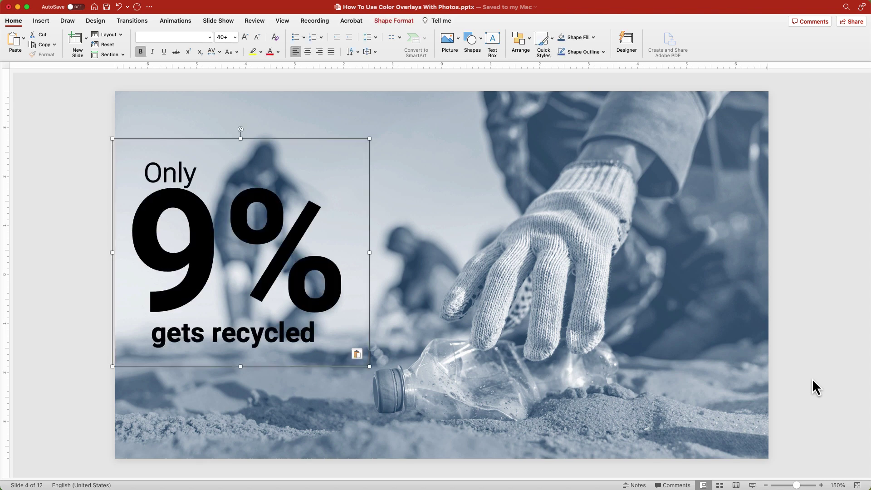
pyautogui.click(812, 379)
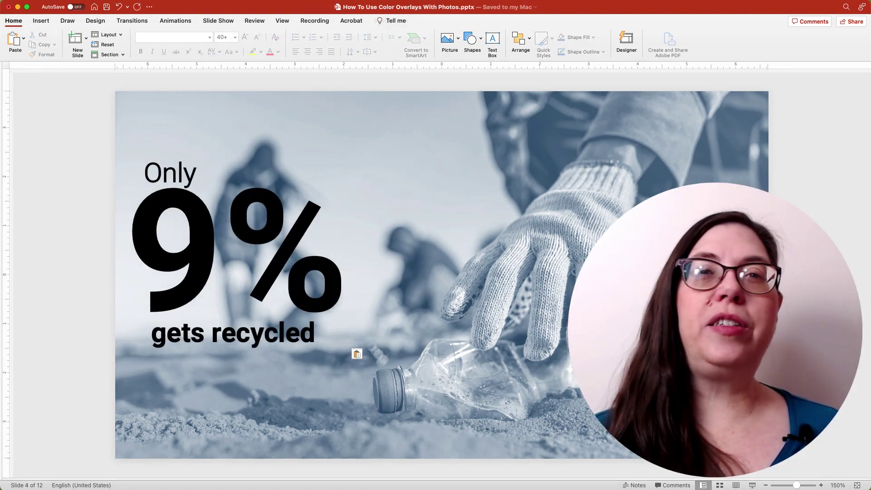
pyautogui.press('pageup')
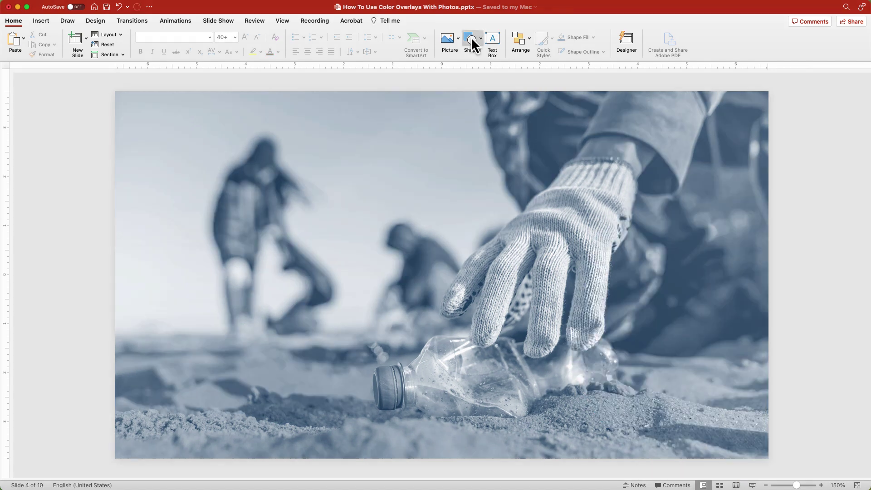
# - Add a dark navy rectangle over the tinted photo's left side at 20% transparency
pyautogui.click(472, 45)
pyautogui.click(515, 68)
pyautogui.moveTo(116, 91); pyautogui.dragTo(365, 460)
pyautogui.click(270, 38)
pyautogui.click(332, 89)
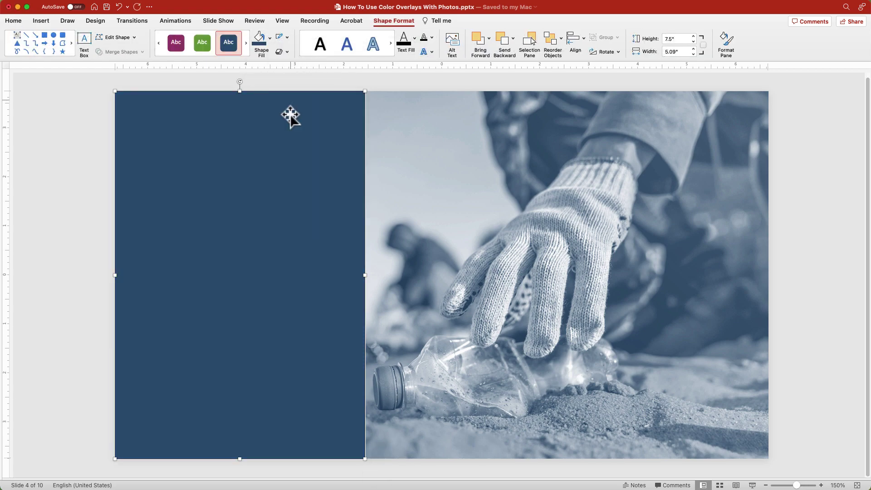
pyautogui.click(726, 42)
pyautogui.moveTo(784, 209); pyautogui.dragTo(794, 210)
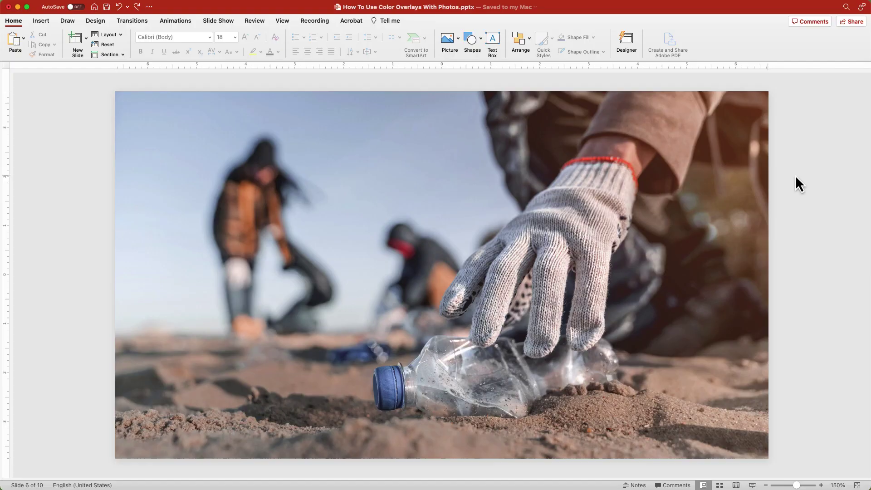
# - Set slide 6's beach photo color saturation to 0% to make it black and white
pyautogui.click(680, 185)
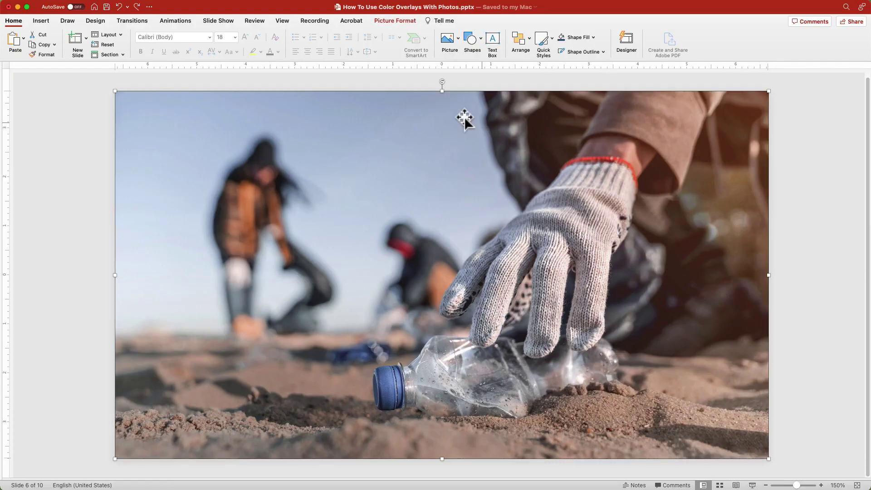
pyautogui.click(397, 22)
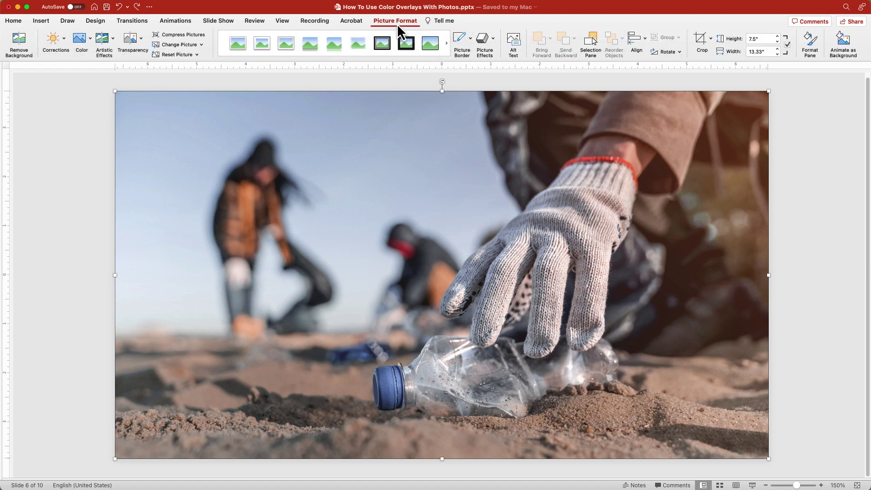
pyautogui.click(89, 35)
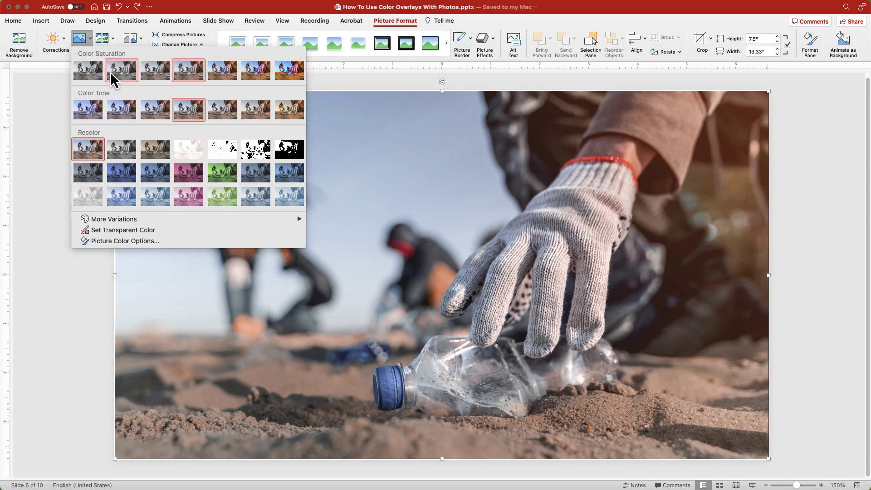
pyautogui.click(83, 70)
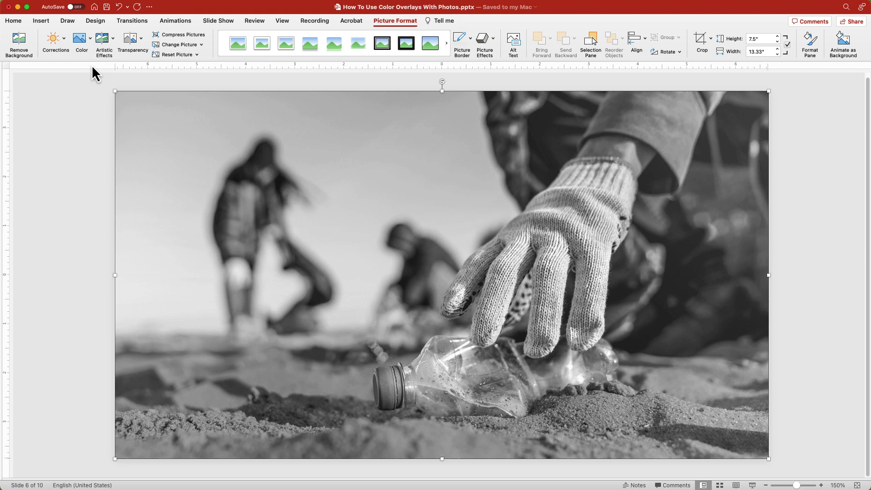
pyautogui.click(19, 24)
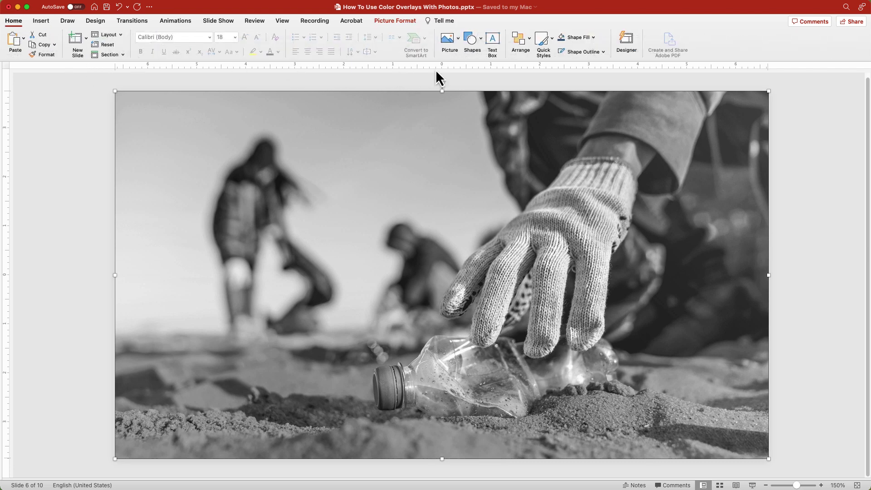
# - Draw a full-slide rectangle over slide 6's photo, filled dark navy with no outline
pyautogui.click(480, 41)
pyautogui.click(518, 68)
pyautogui.moveTo(109, 88)
pyautogui.mouseDown()
pyautogui.moveTo(338, 221)
pyautogui.moveTo(740, 413)
pyautogui.moveTo(770, 474)
pyautogui.moveTo(768, 459)
pyautogui.mouseUp()
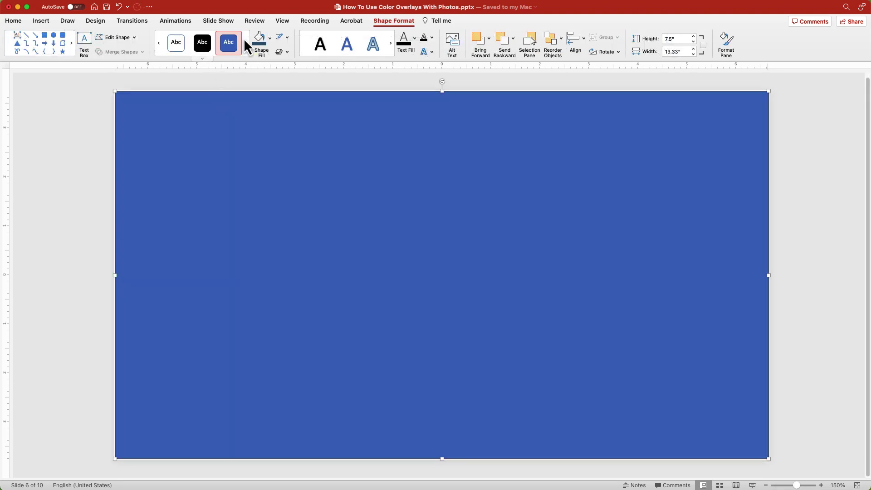
pyautogui.click(271, 38)
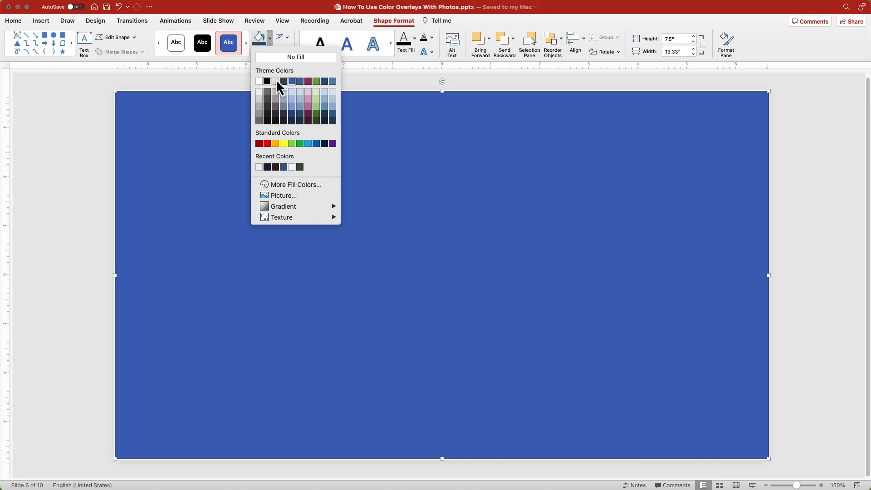
pyautogui.click(325, 80)
pyautogui.click(288, 36)
pyautogui.click(300, 54)
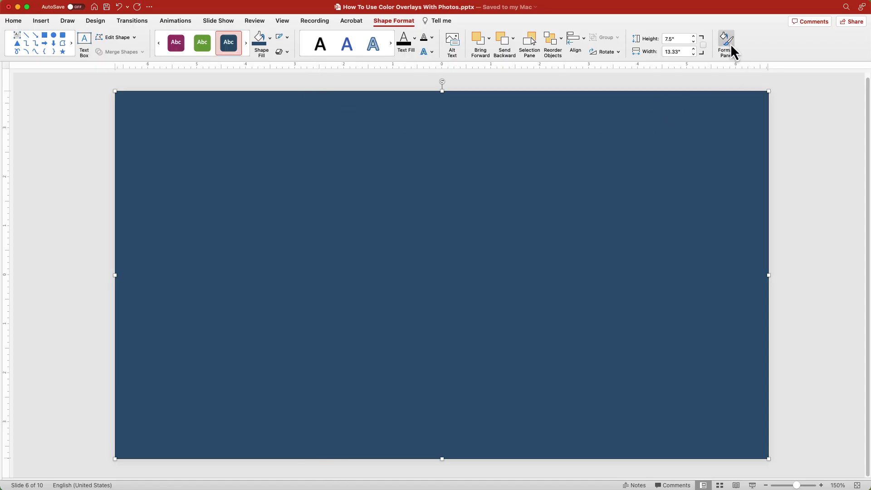
# - Set the full-slide overlay to 35% transparency and paste the 'Only 9% gets recycled' text box
pyautogui.click(728, 39)
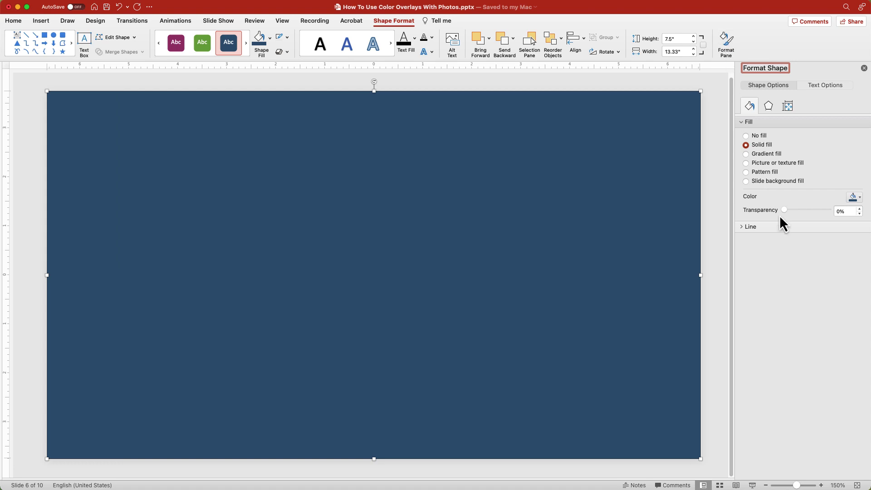
pyautogui.moveTo(784, 211); pyautogui.dragTo(798, 211)
pyautogui.click(859, 209)
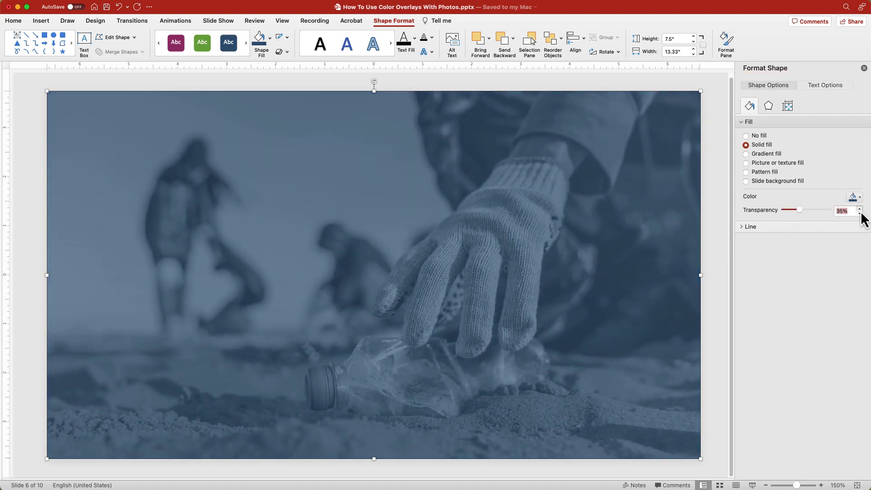
pyautogui.click(864, 68)
pyautogui.click(801, 167)
pyautogui.press('super+v')
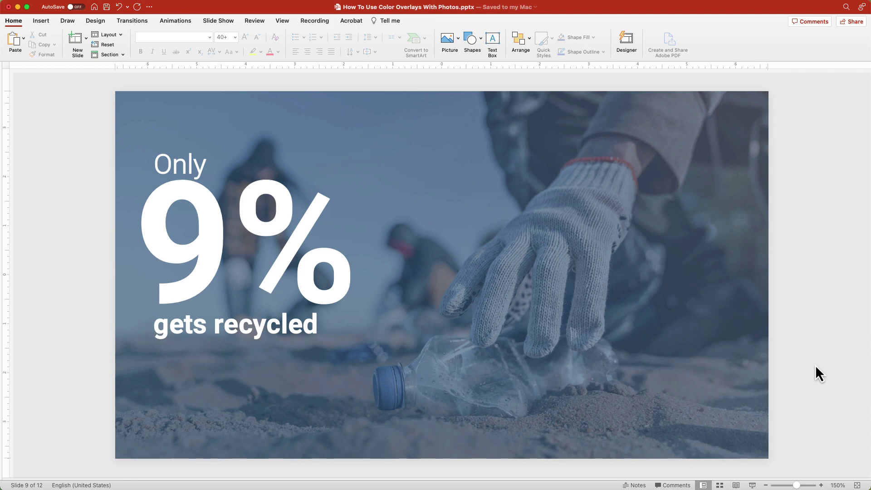
# - Advance through slides 10 and 11 to slide 12's magenta-overlaid skulls photo
pyautogui.press('Down')
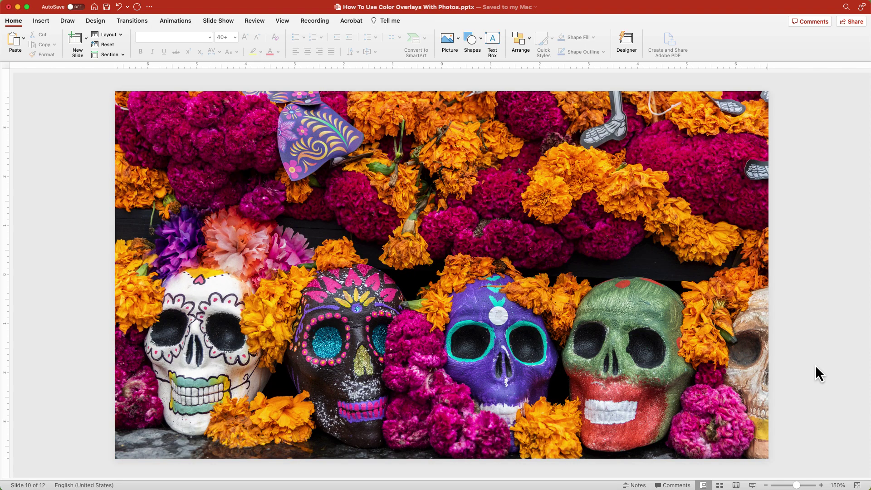
pyautogui.press('Down')
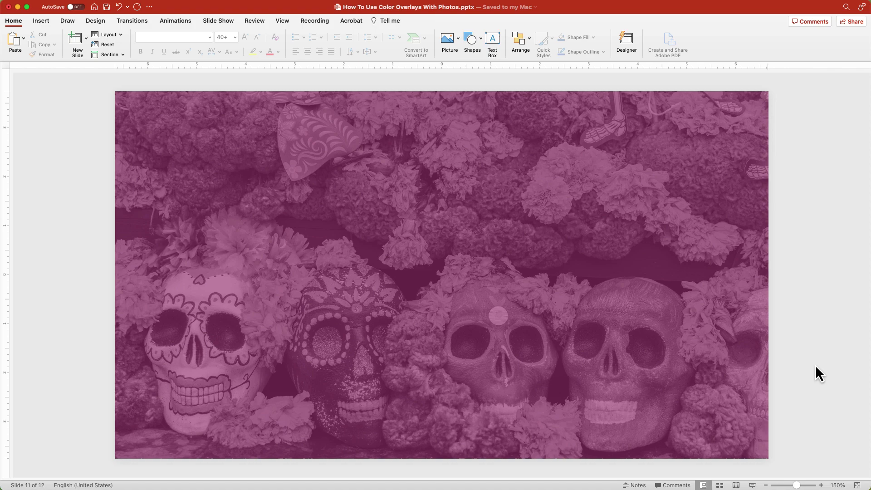
pyautogui.press('Down')
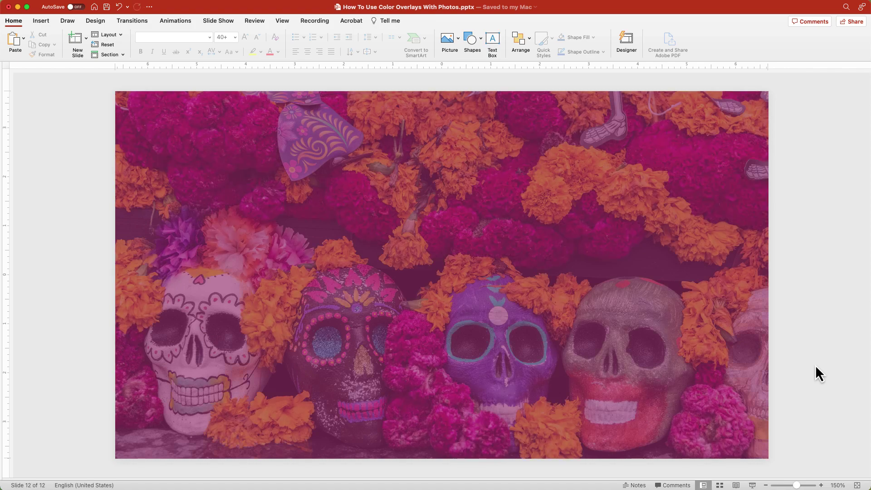